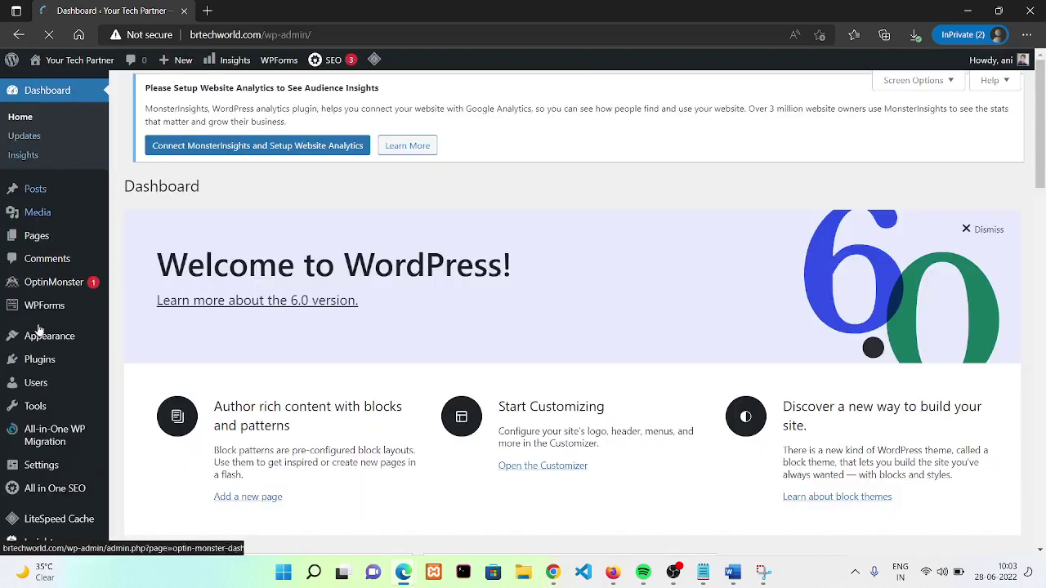
Search the Add New plugins page for 'click to chat'.
mouse_move(40, 367)
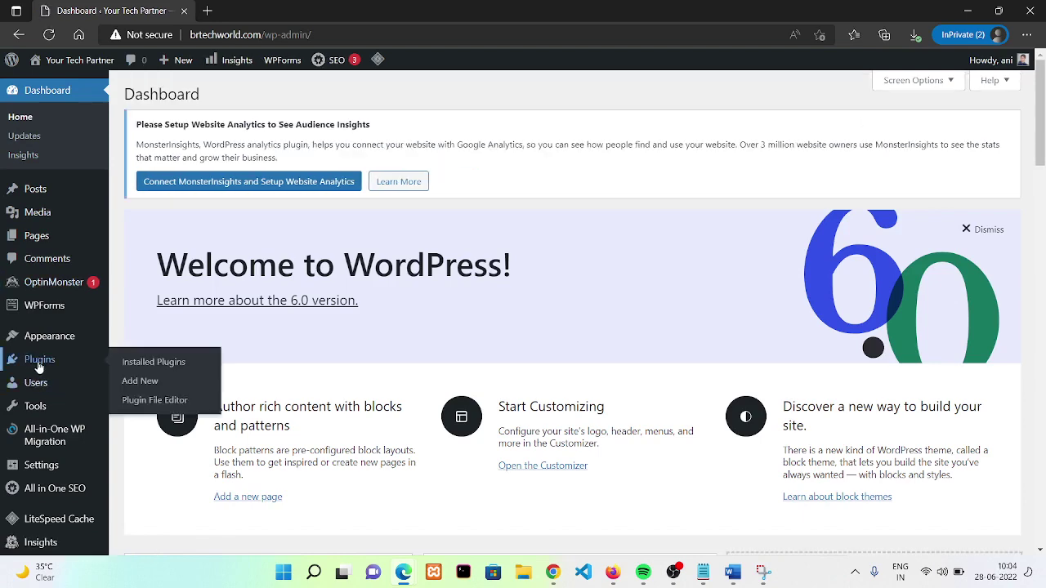
click(152, 370)
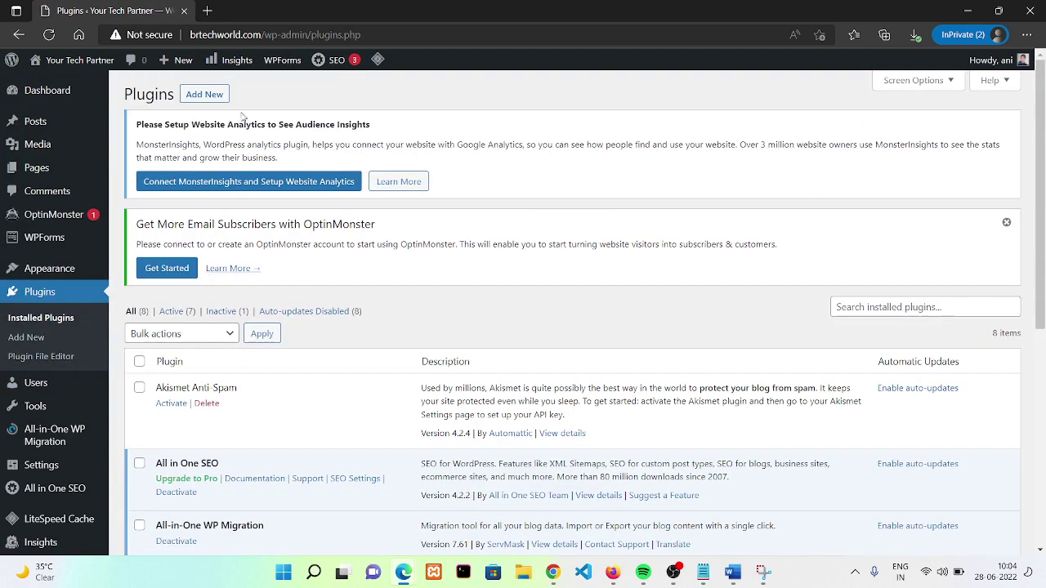
click(213, 91)
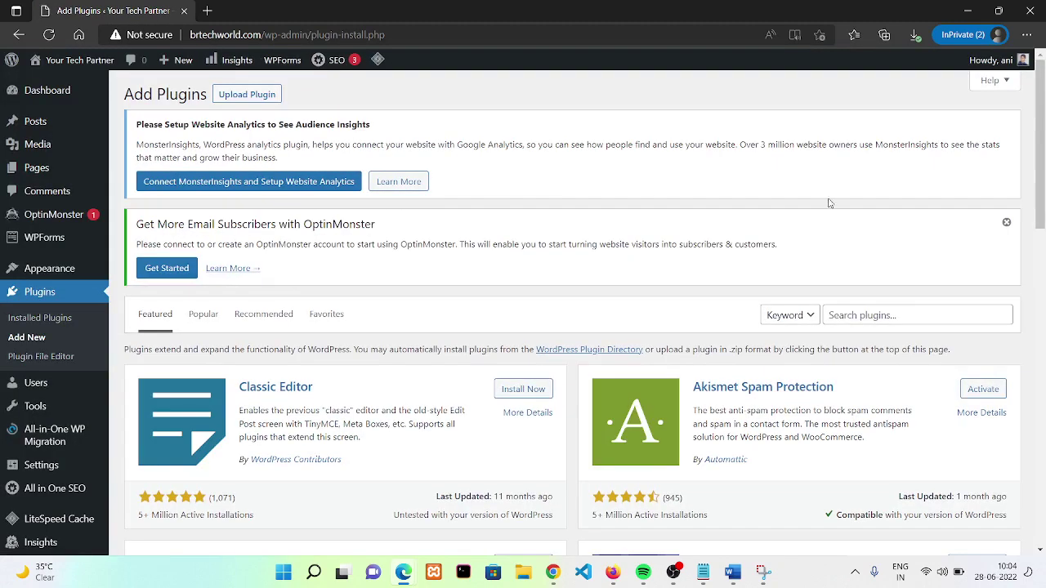
click(920, 314)
text(clic)
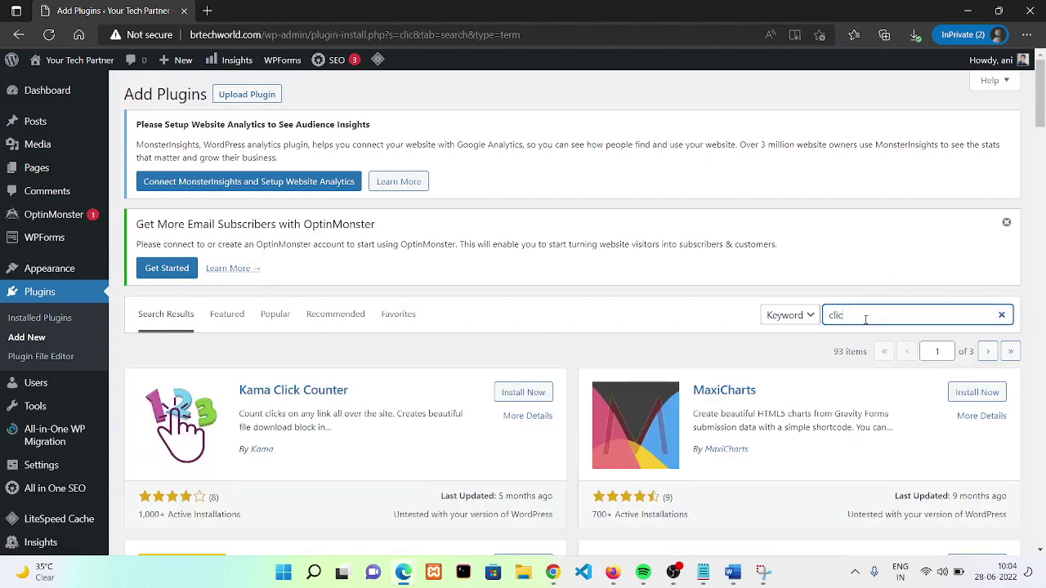
text(k t)
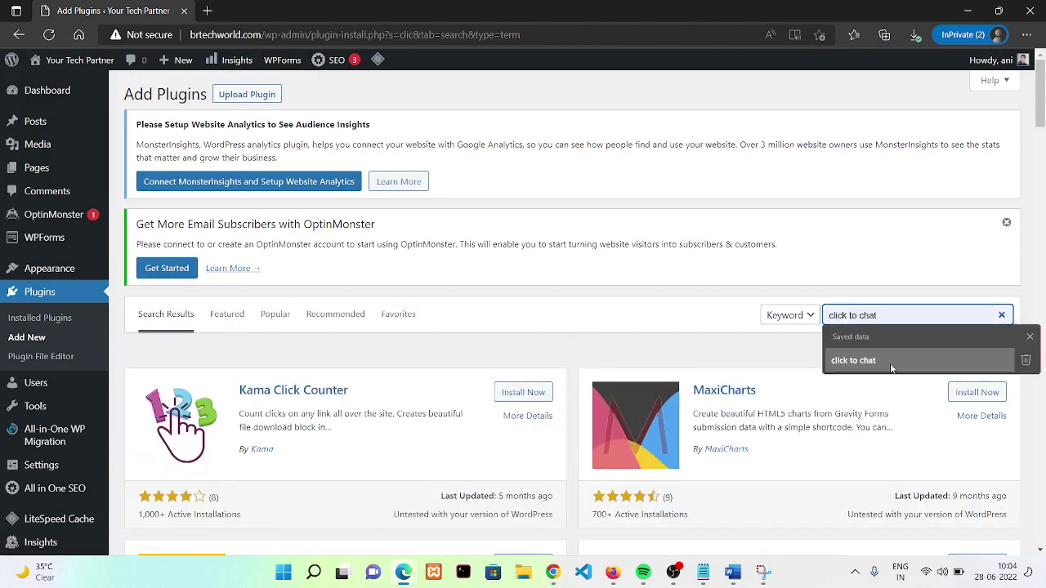
click(865, 318)
text(o chat)
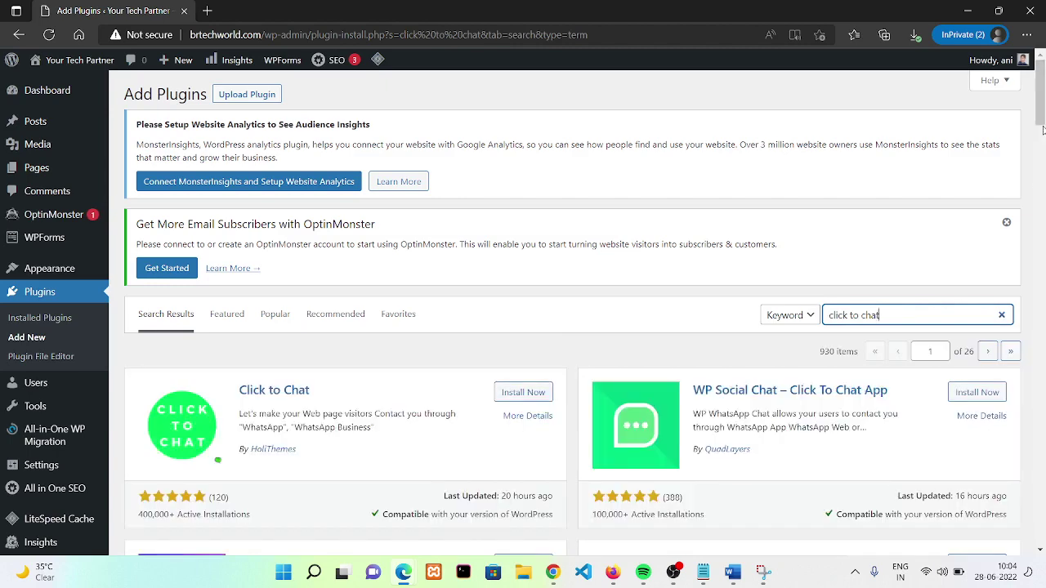
Install and activate the Chaty floating chat widget plugin.
scroll(1042, 131, down, 2)
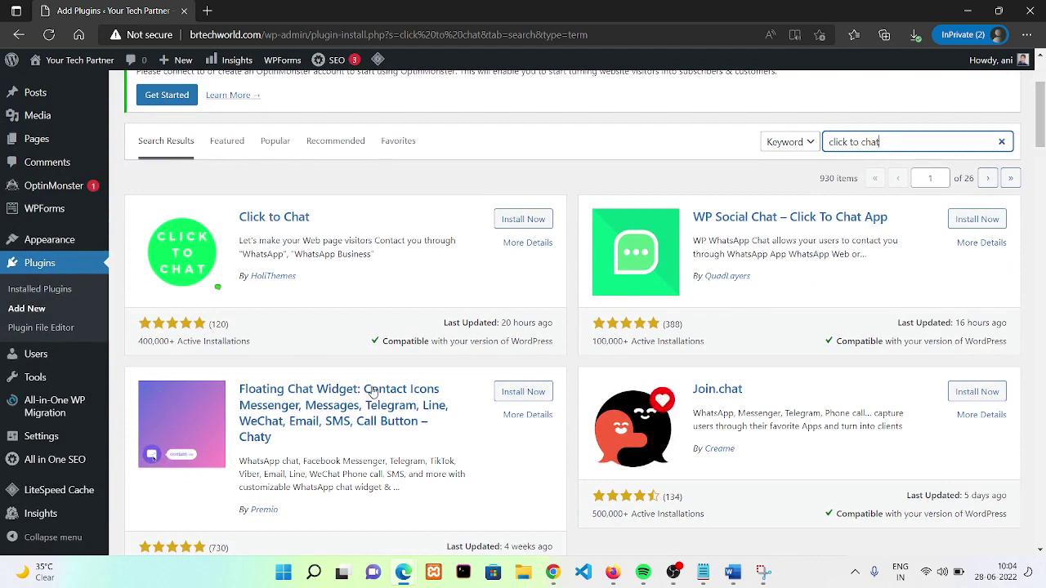
click(527, 400)
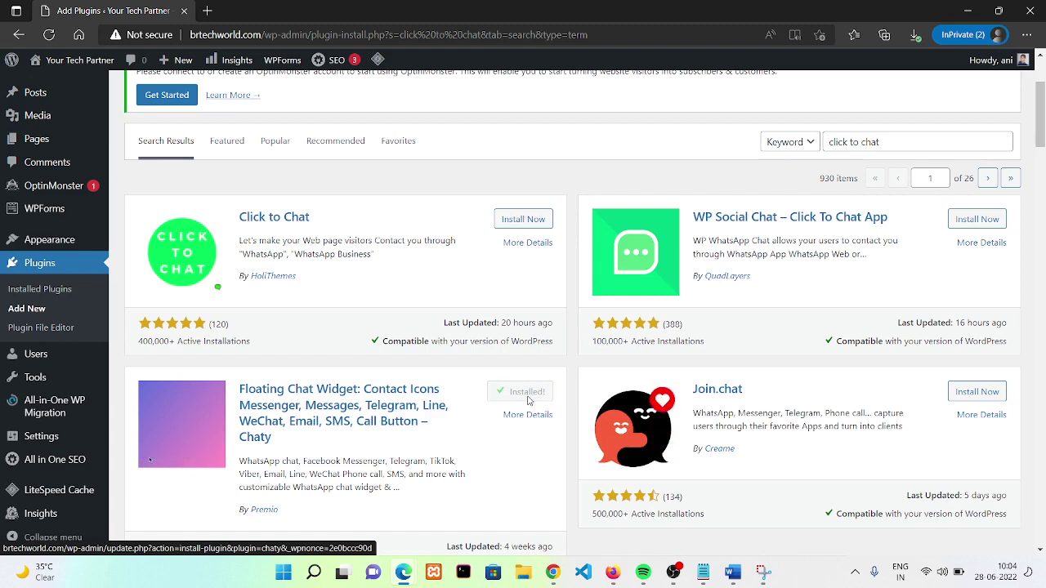
click(529, 394)
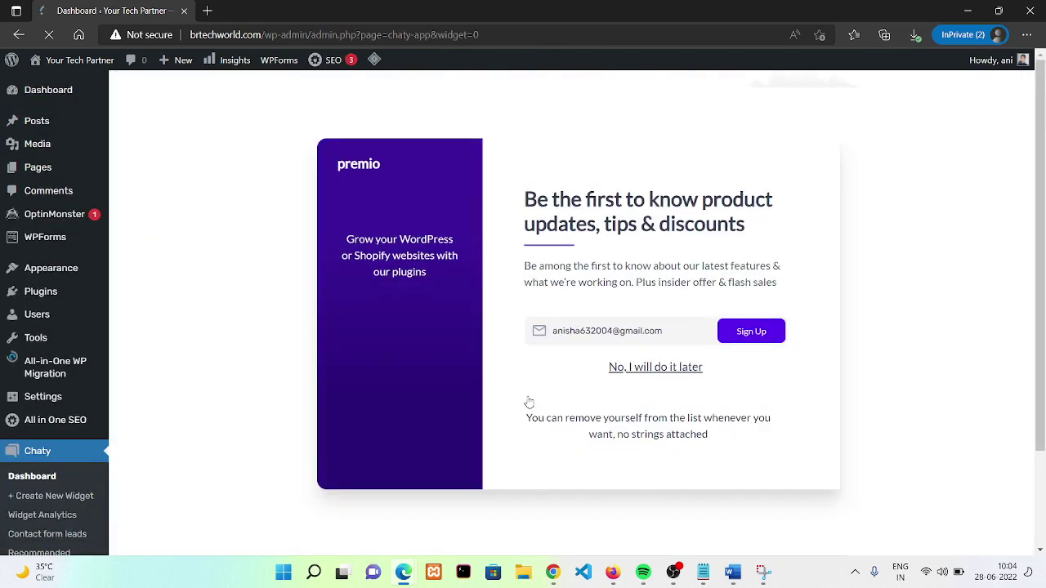
Skip the newsletter sign-up and try toggling the Messenger and Phone channel icons.
click(668, 373)
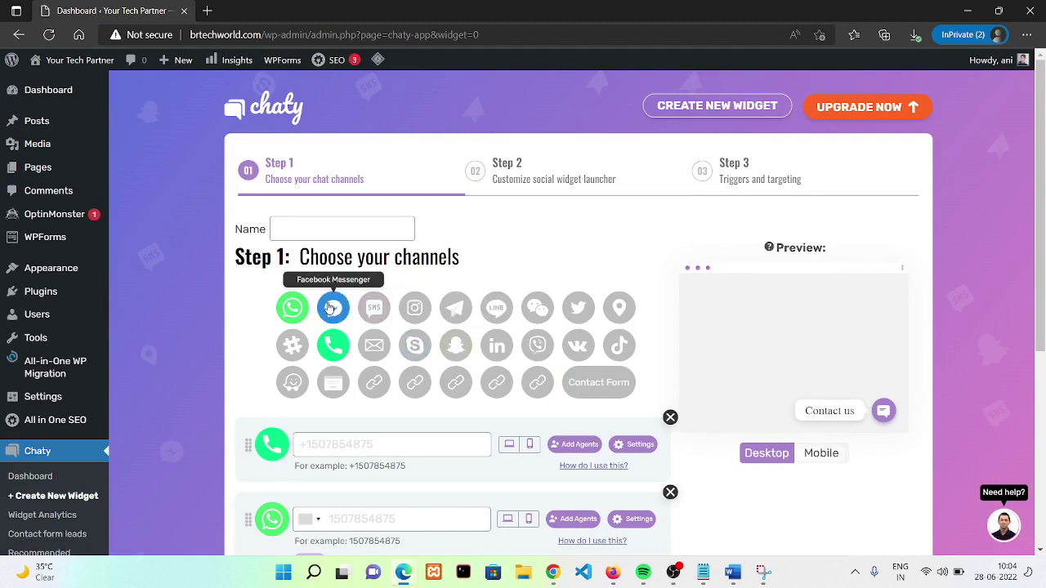
click(329, 307)
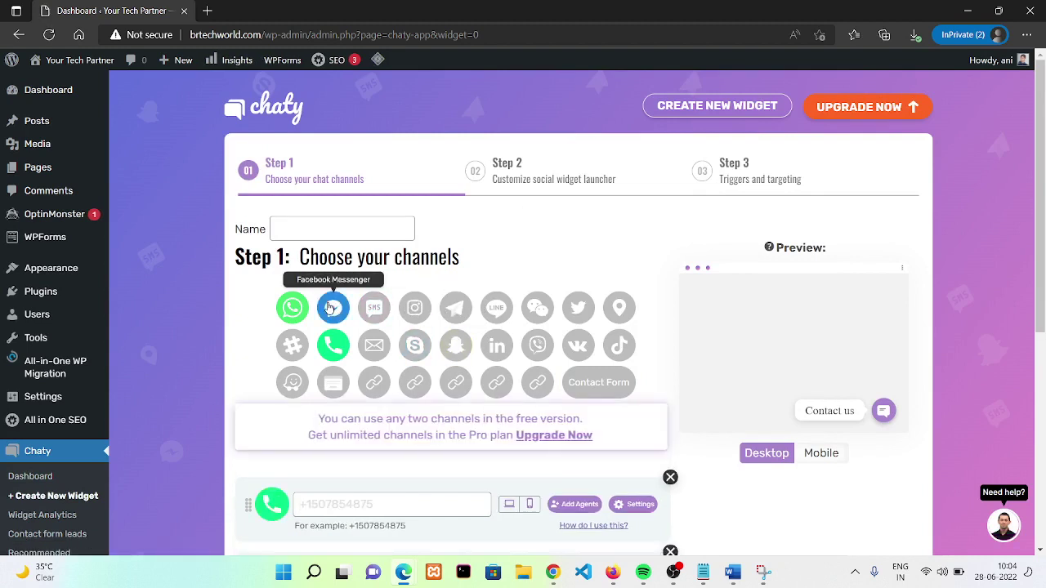
click(340, 347)
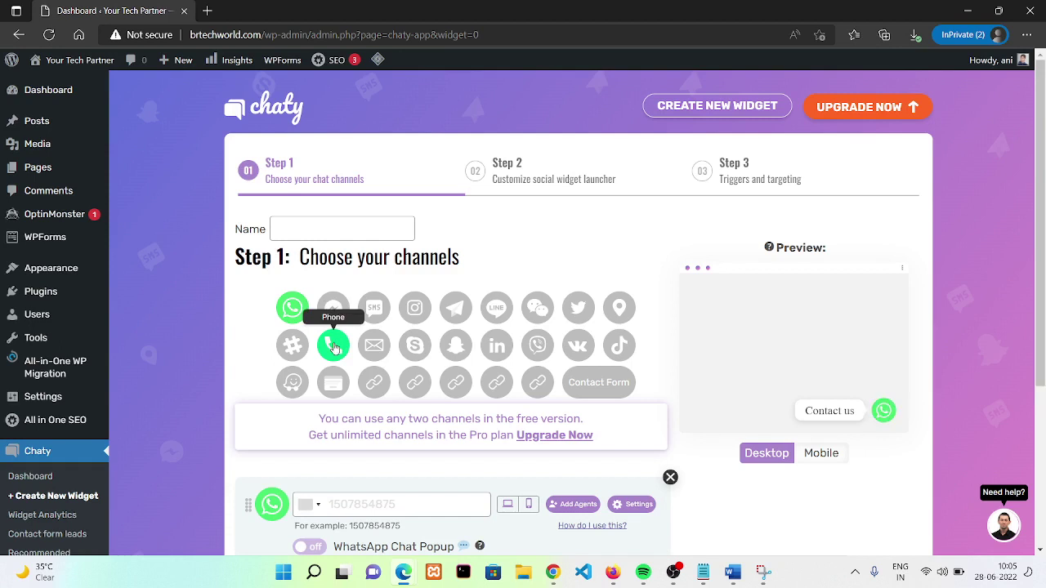
click(335, 348)
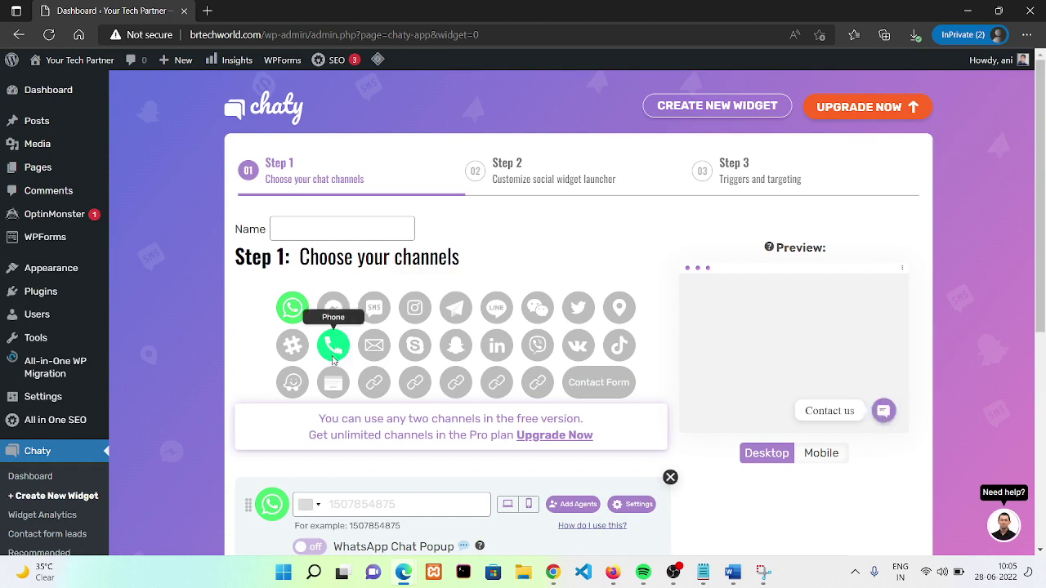
click(333, 360)
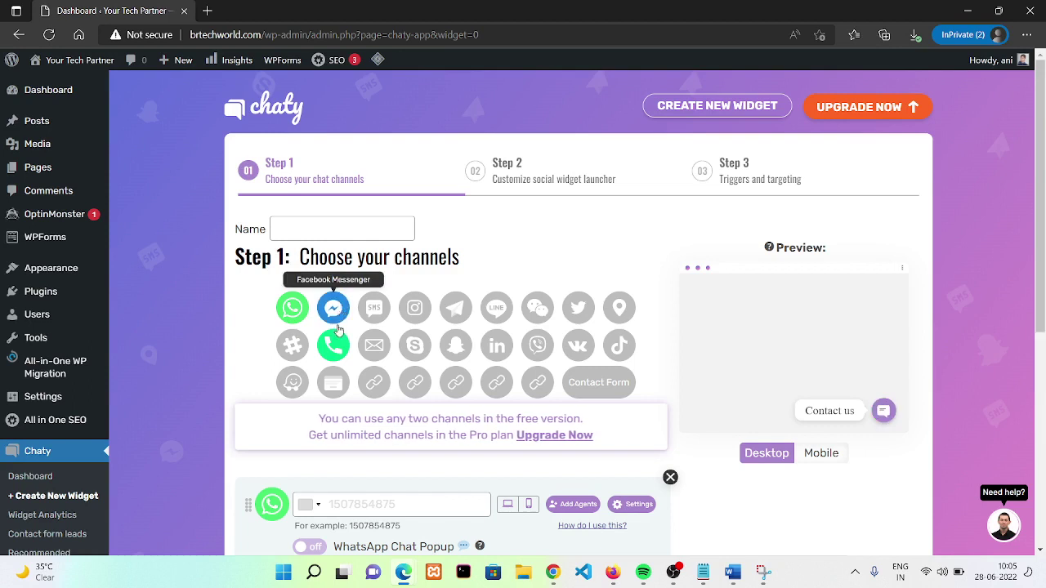
click(336, 357)
click(336, 358)
right_click(335, 358)
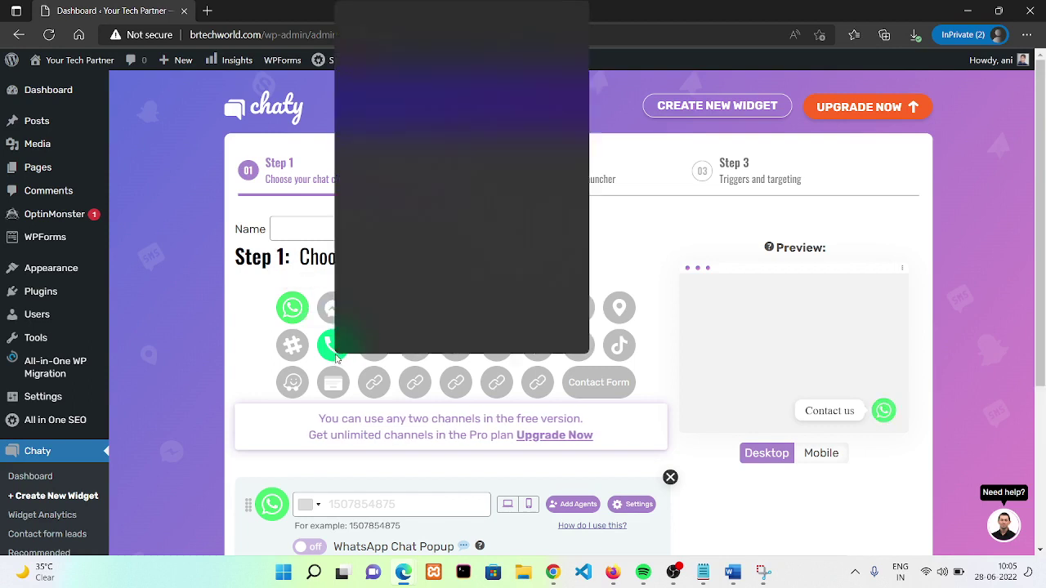
Open the Chaty Upgrade to Pro page, then close it and return to setup.
click(343, 431)
click(554, 434)
click(85, 5)
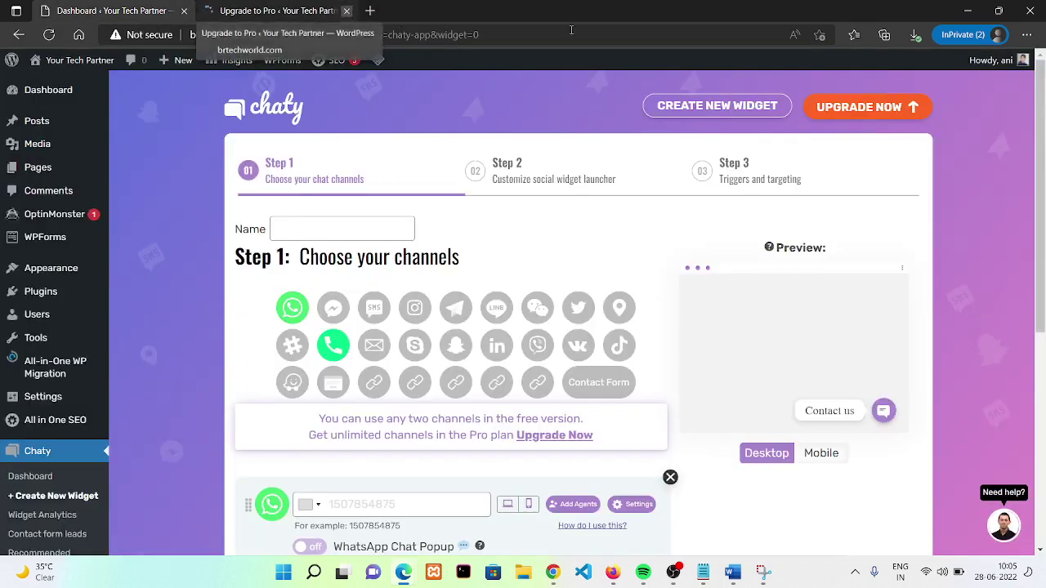
click(348, 12)
scroll(1043, 242, down, 2)
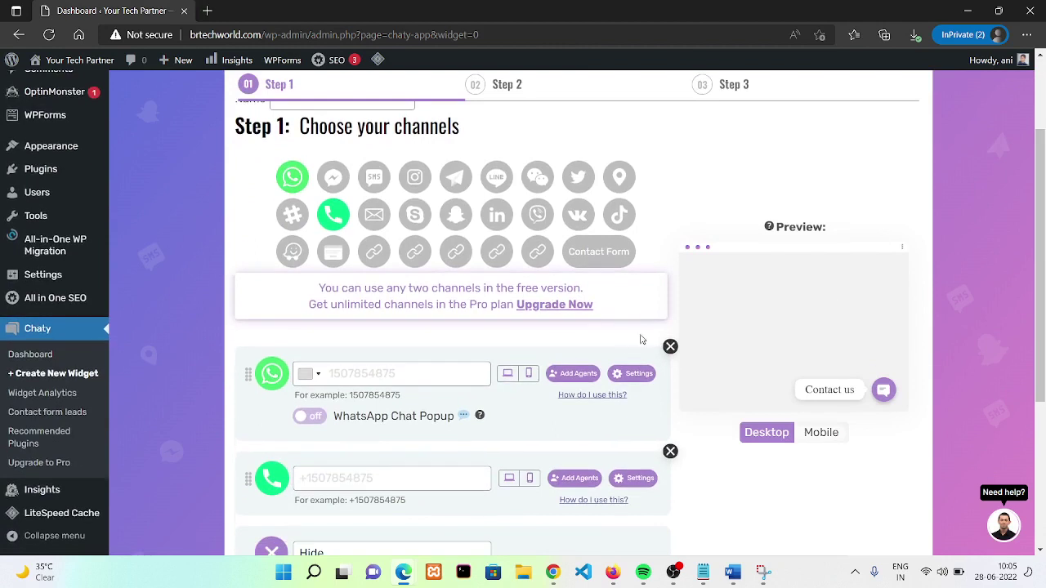
Remove Phone so WhatsApp and Facebook Messenger are the widget's channels.
click(670, 452)
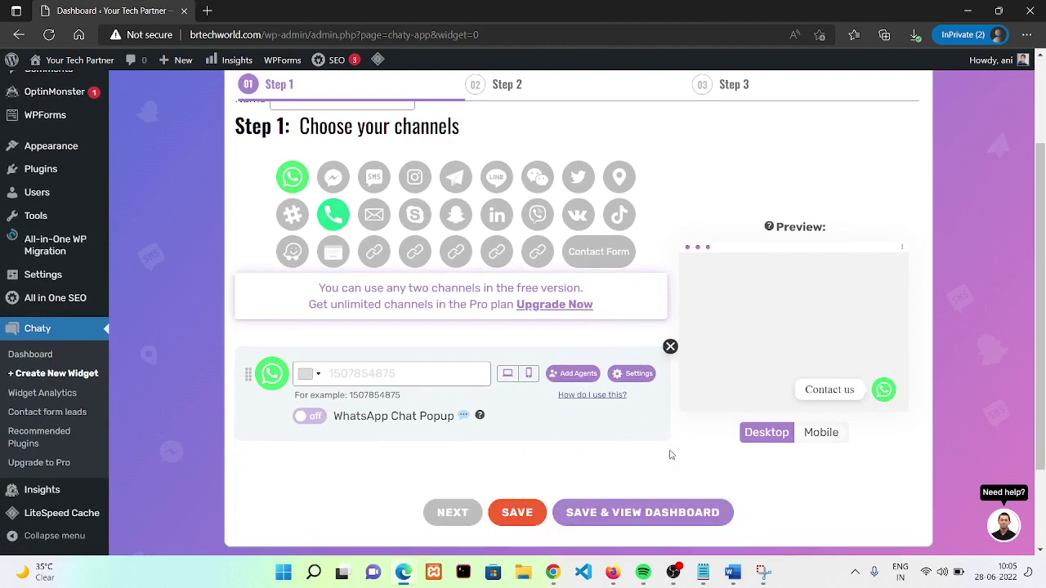
click(332, 188)
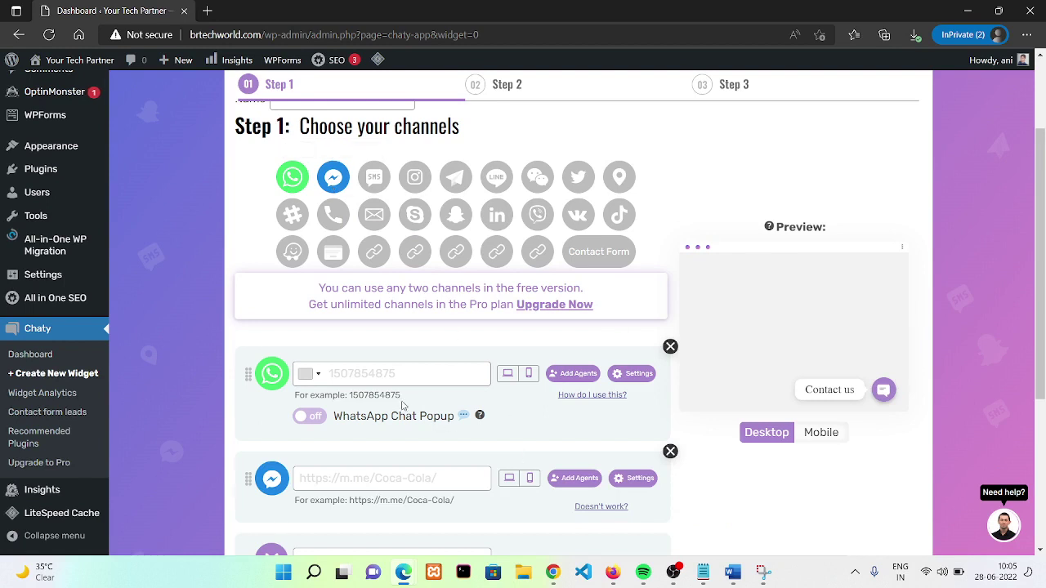
click(348, 376)
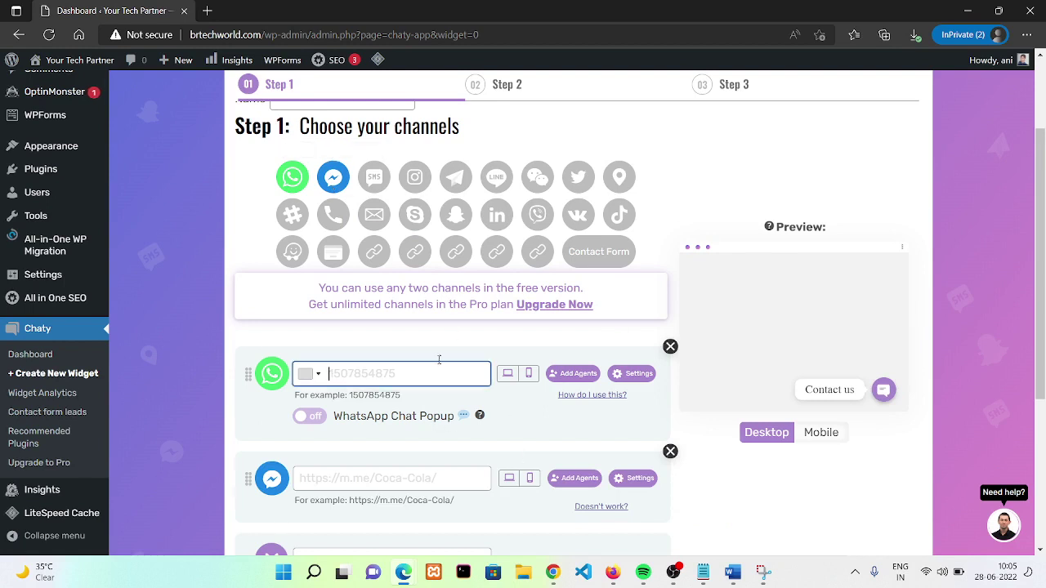
scroll(1043, 72, up, 2)
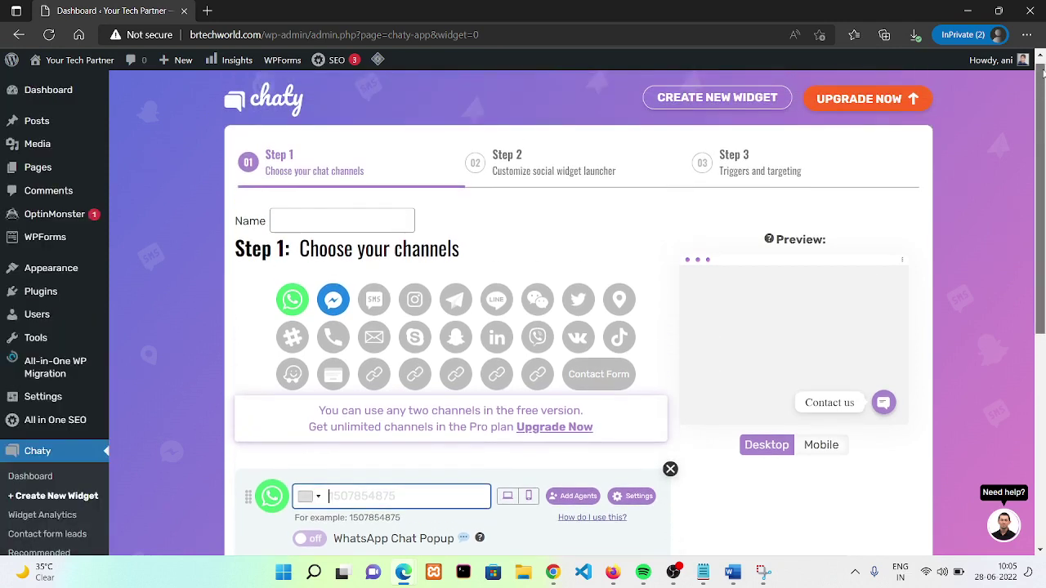
click(346, 211)
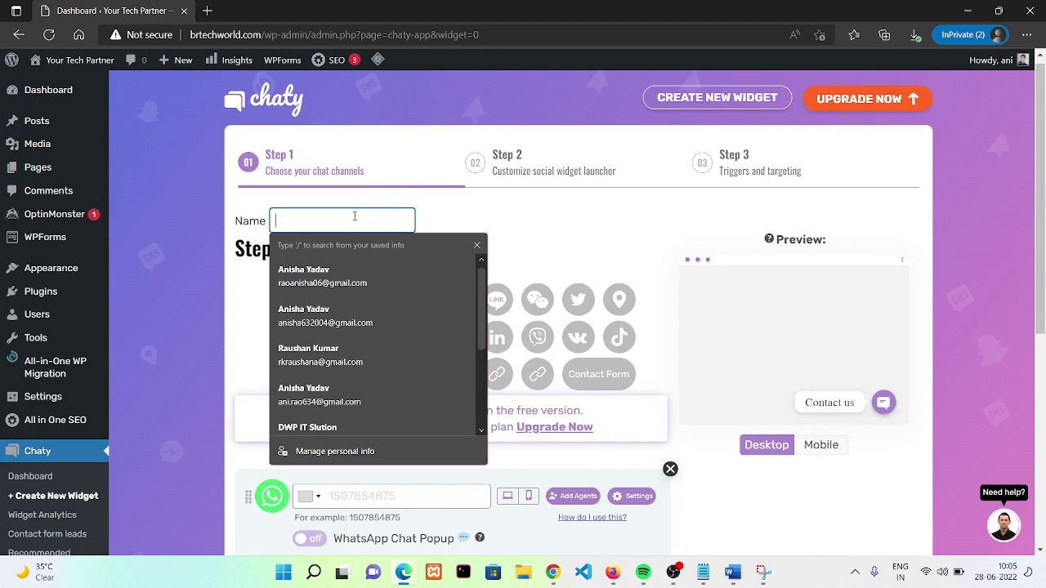
Name the widget 'Chat options' and enter the WhatsApp phone number.
text(Chat options)
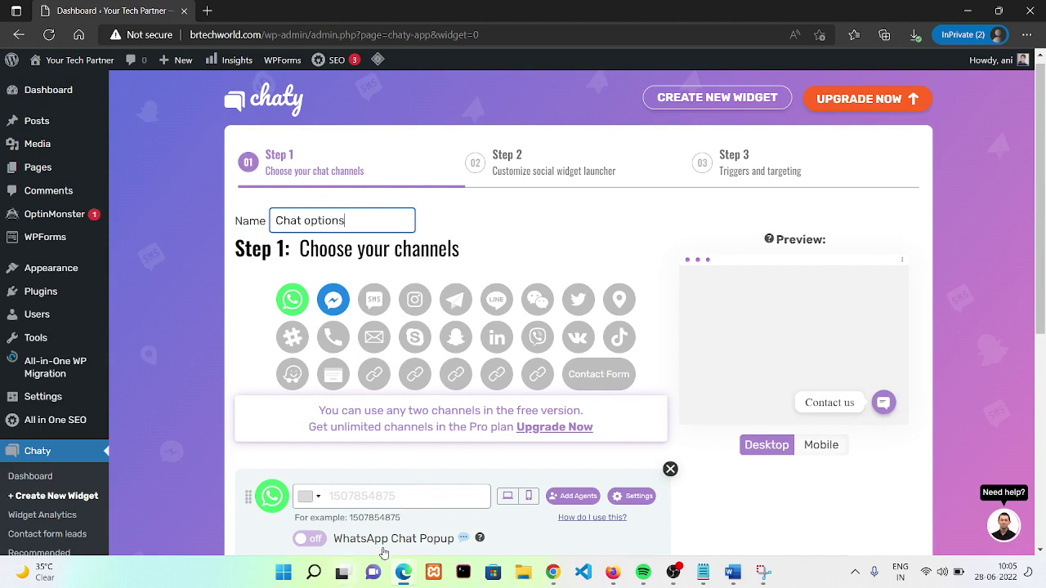
click(370, 496)
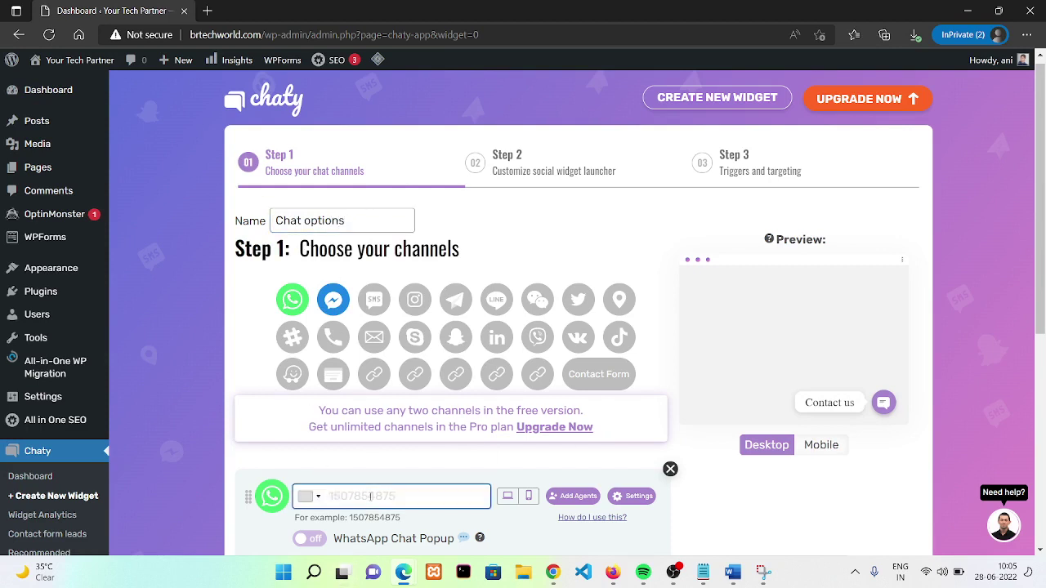
text(9876543210)
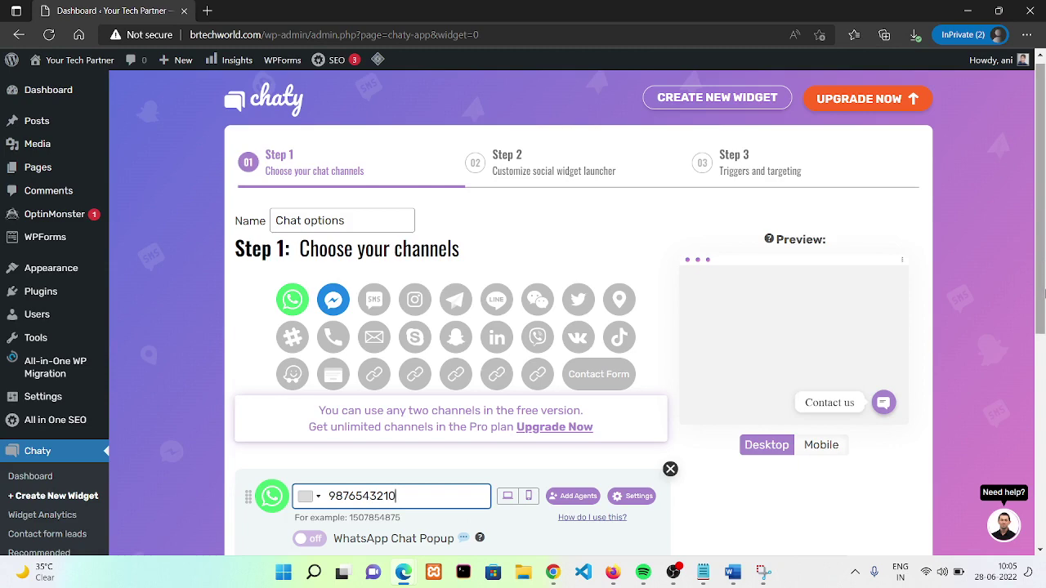
drag(1043, 302, 1042, 437)
click(354, 357)
mouse_move(440, 379)
mouse_down()
mouse_move(295, 379)
mouse_move(465, 386)
mouse_move(452, 379)
mouse_up()
key(ctrl+c)
click(355, 384)
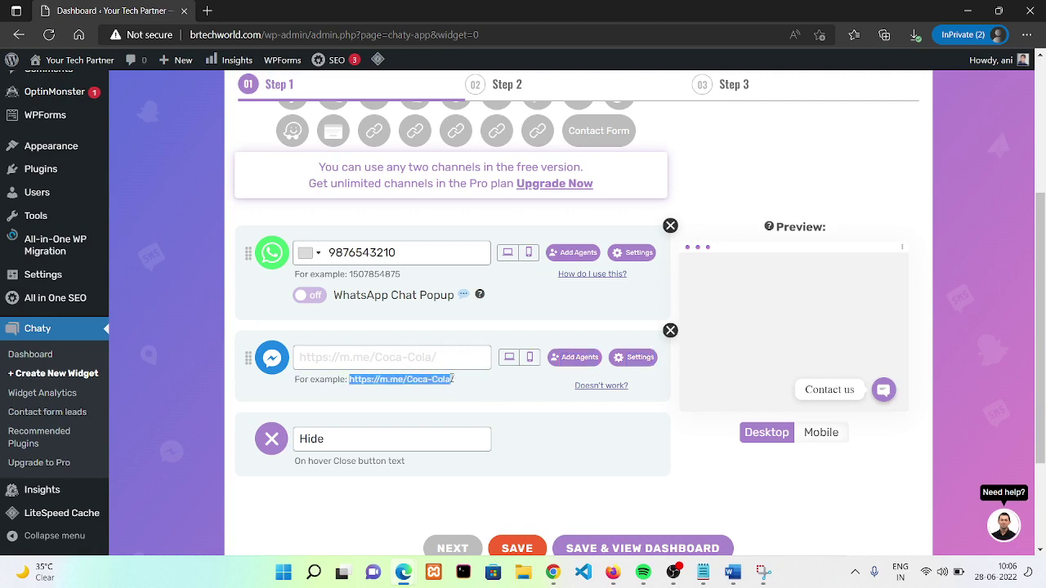
click(401, 357)
key(ctrl+v)
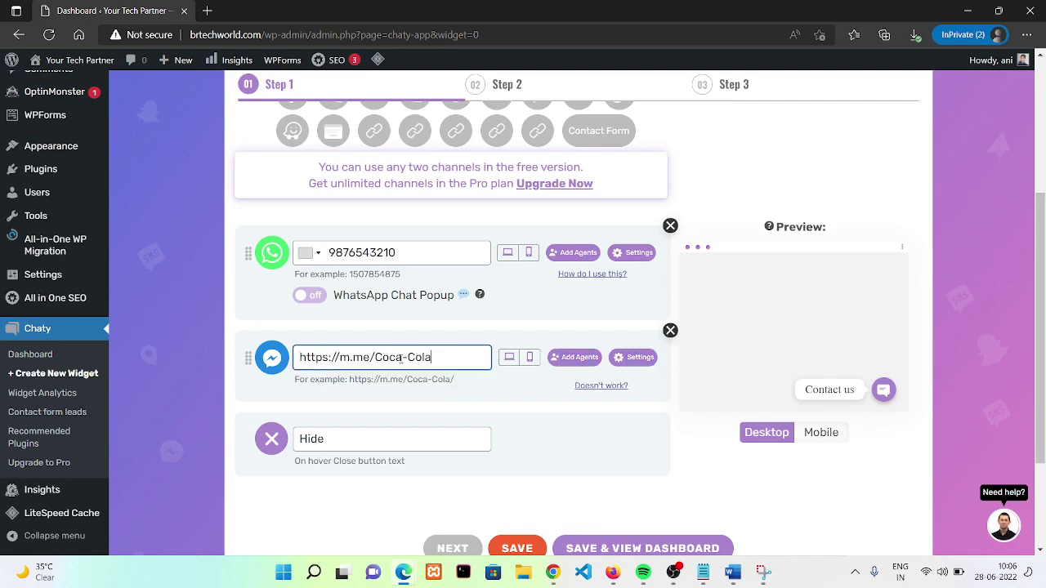
Save the widget to the Chaty dashboard, dismiss the celebration popup, and start a new tab.
click(649, 545)
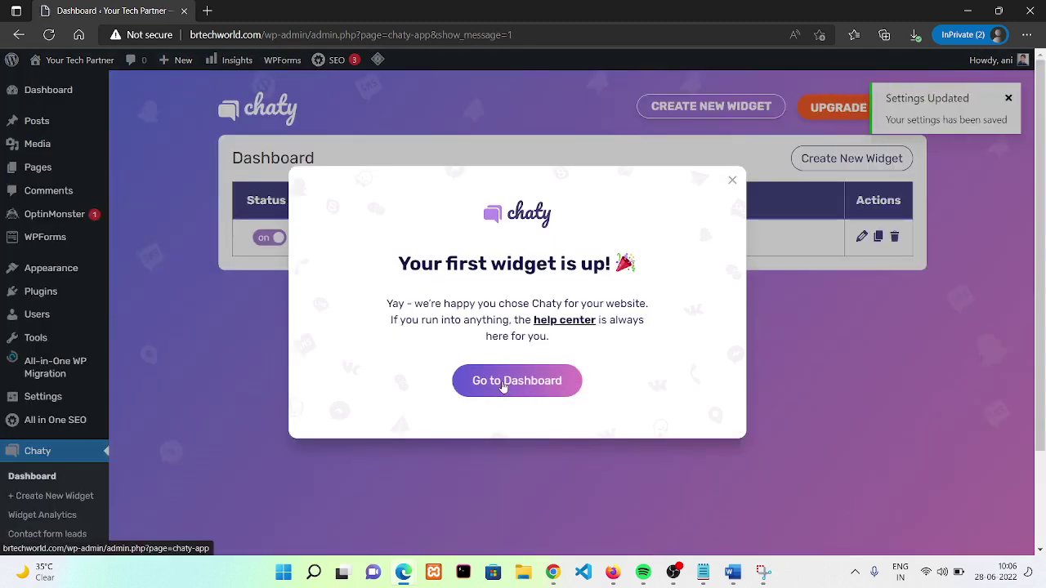
click(503, 384)
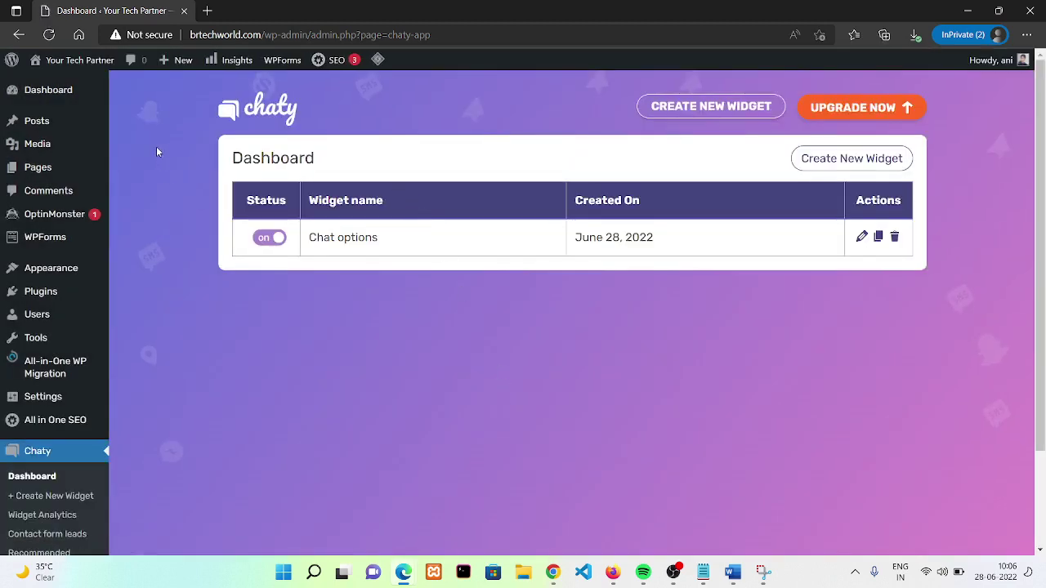
click(206, 10)
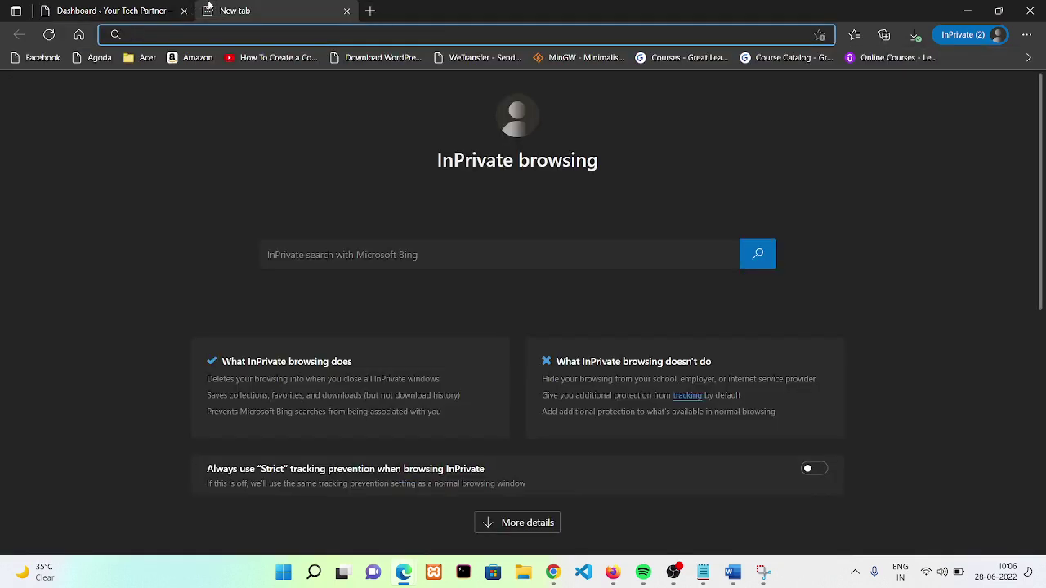
Load brtechworld.com, expand the chat button and test the Messenger link.
text(br)
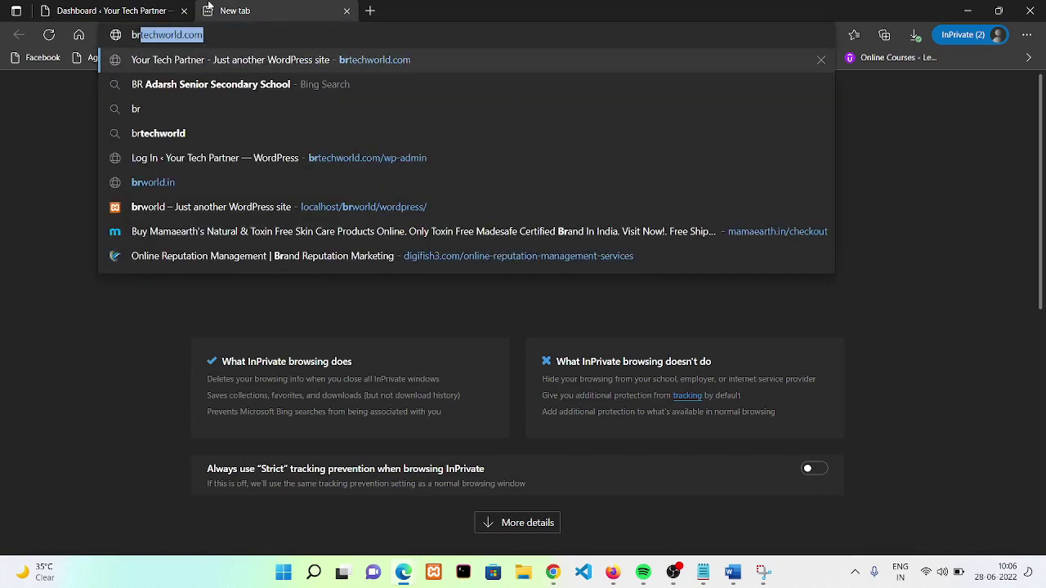
key(Return)
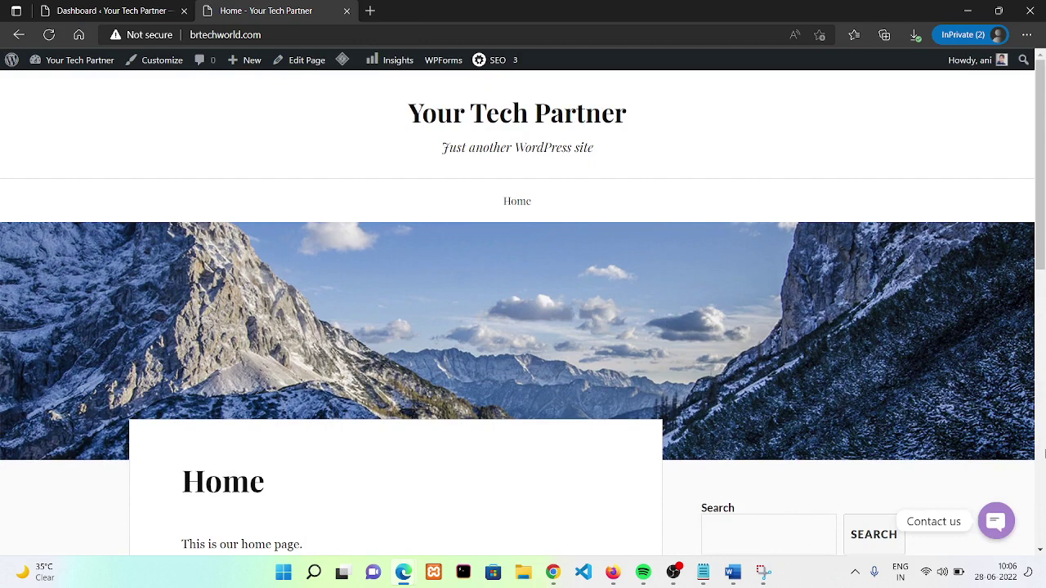
click(1013, 521)
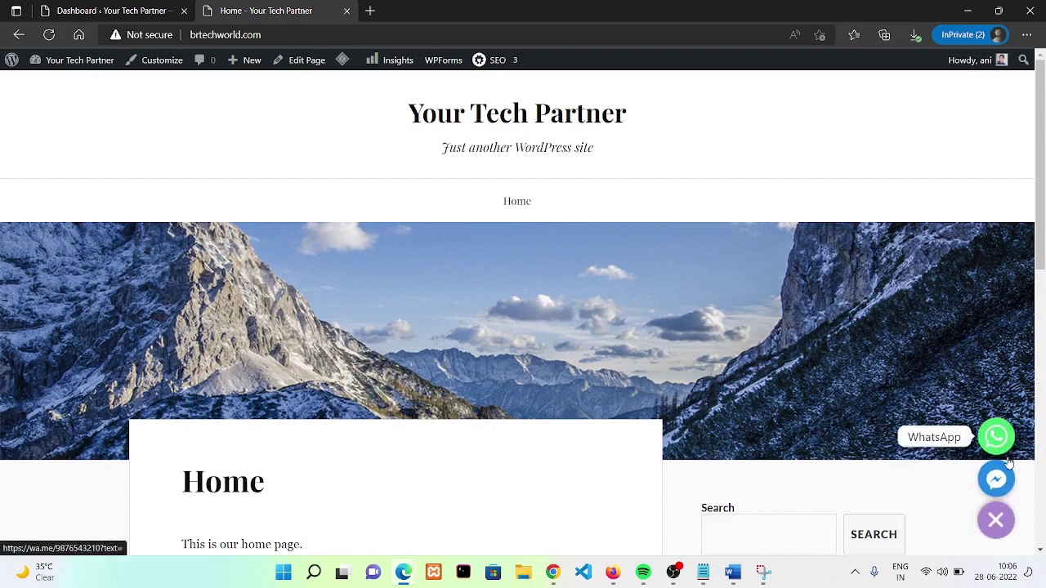
click(998, 481)
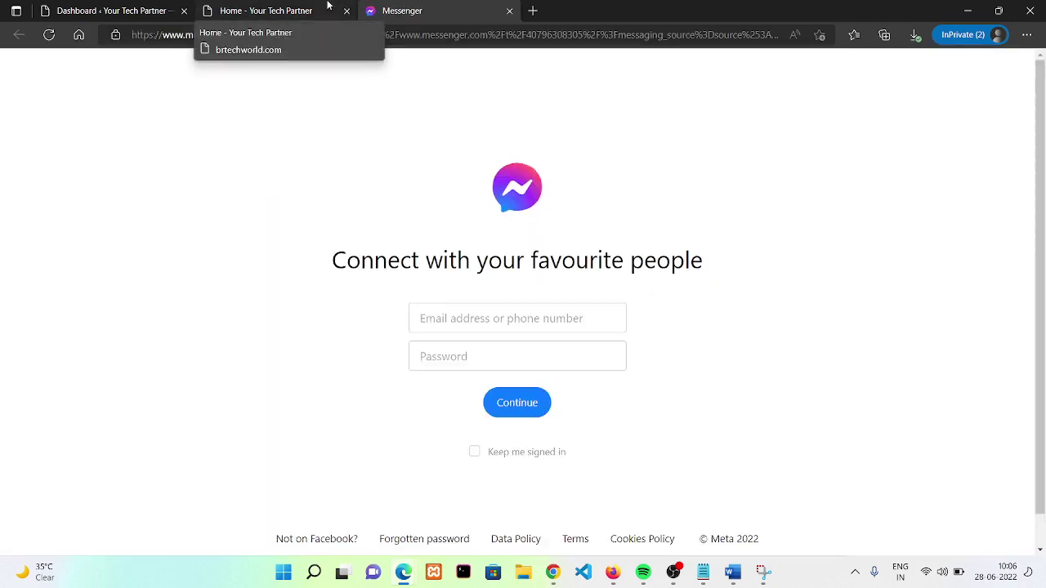
click(323, 7)
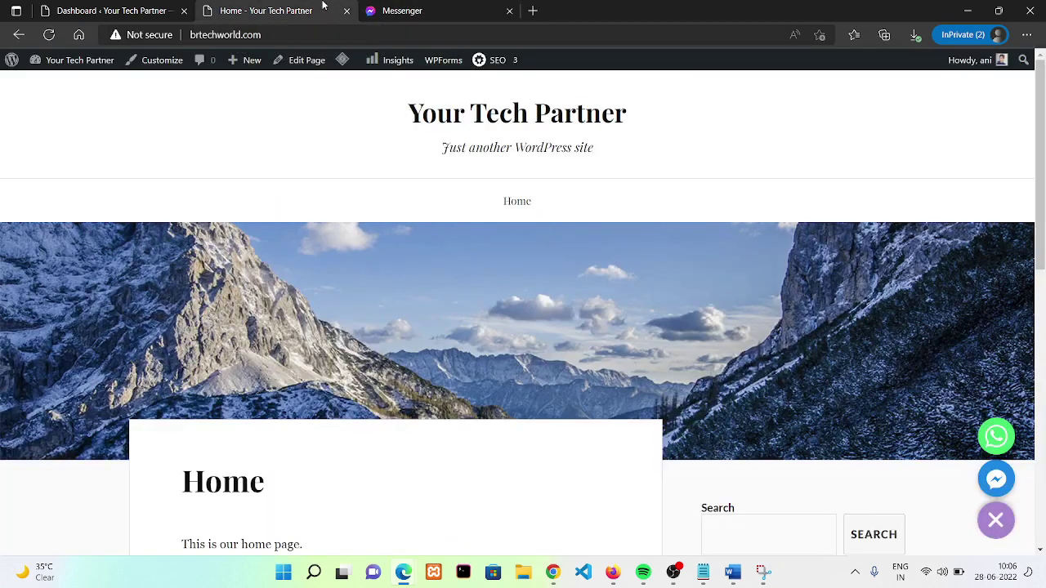
click(507, 10)
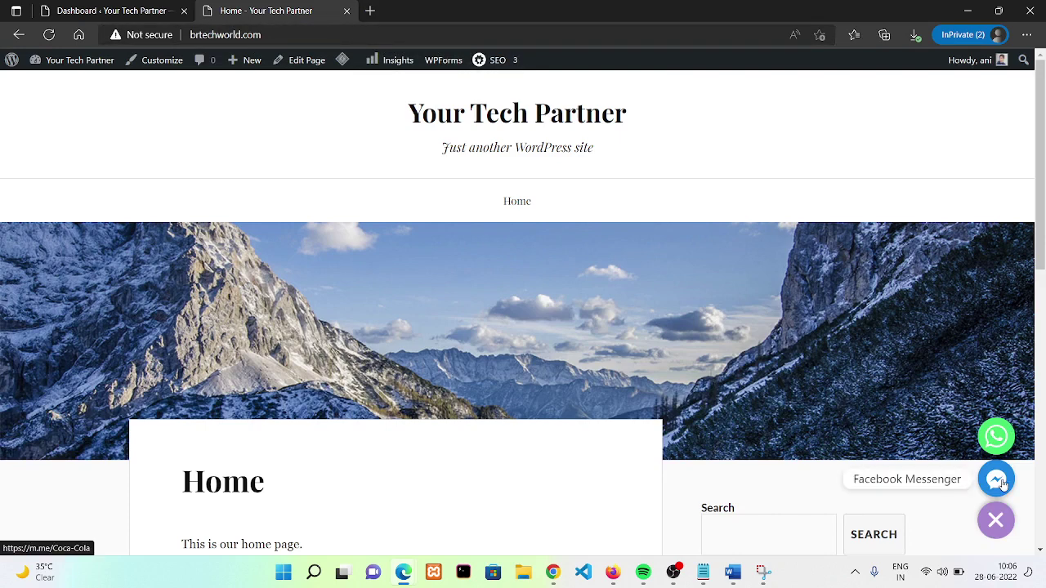
Test the WhatsApp chat link, declining the WhatsApp desktop app.
click(996, 434)
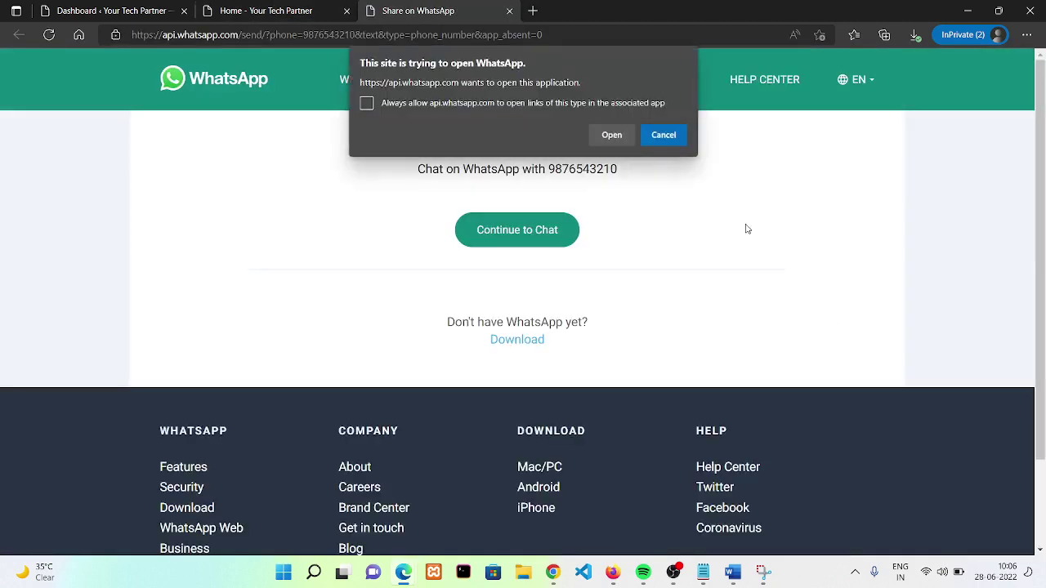
click(665, 135)
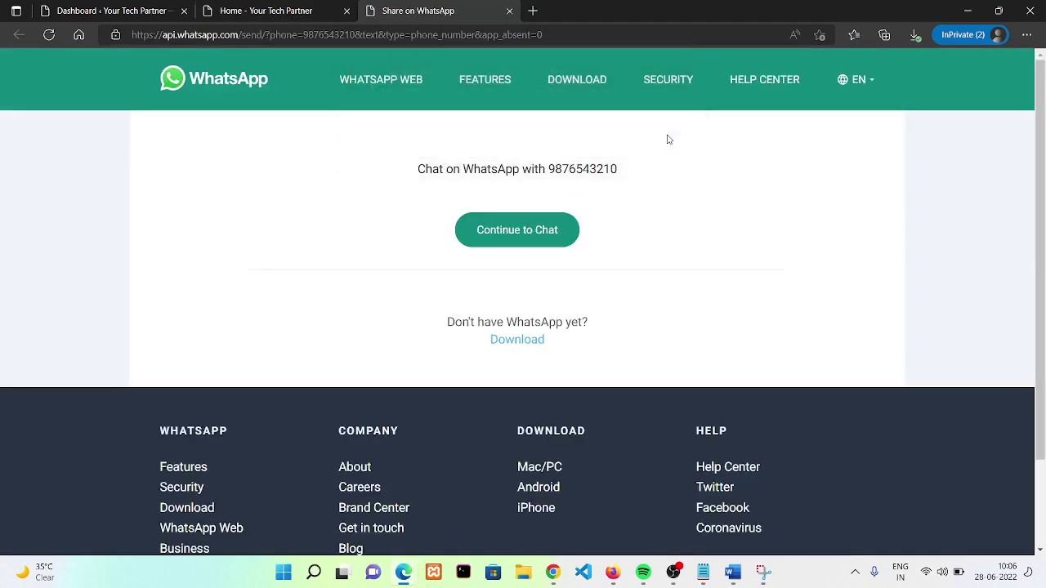
click(273, 9)
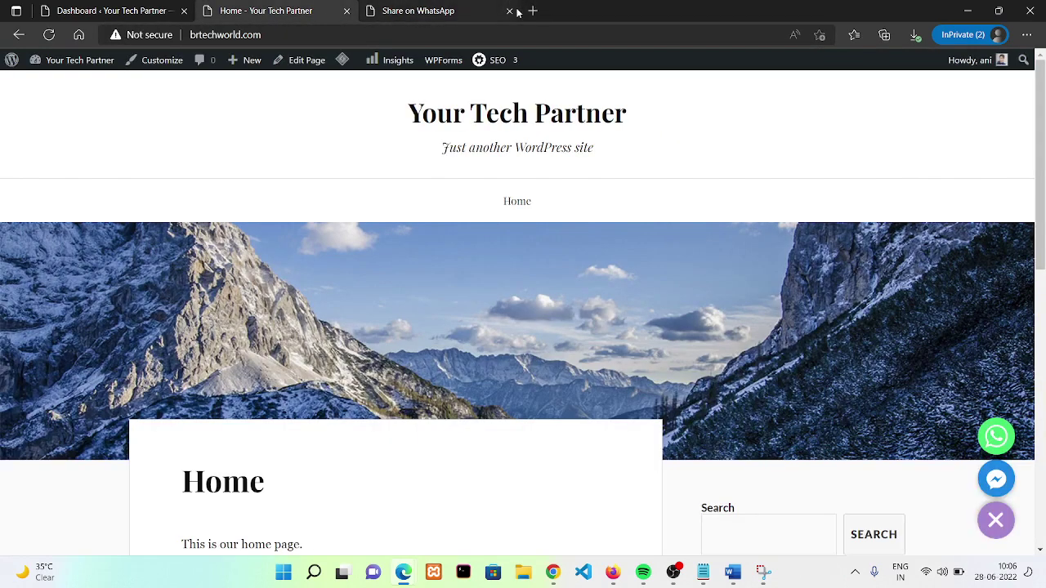
Stop the OBS screen recording.
mouse_move(672, 572)
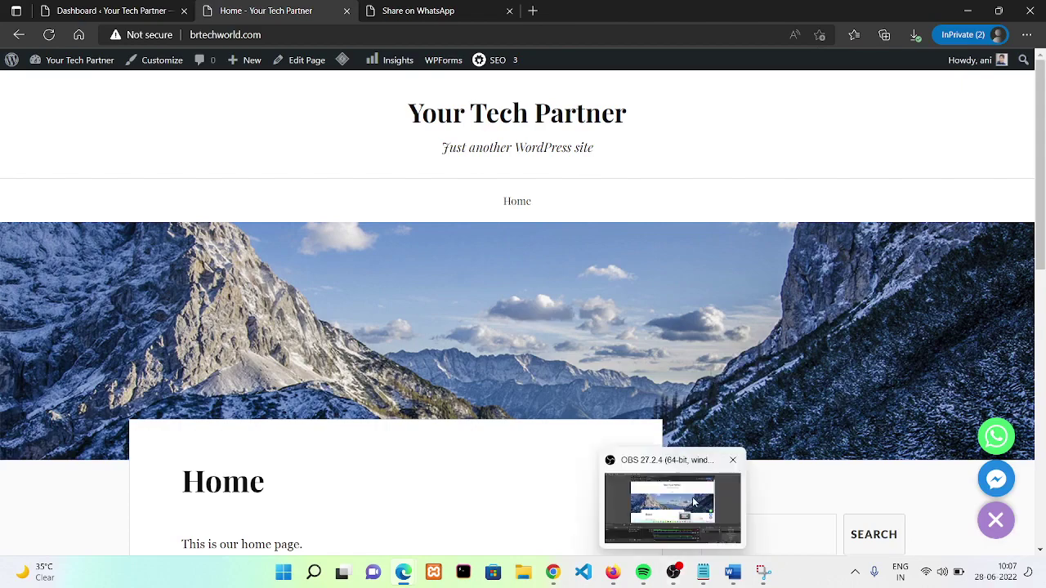
click(692, 496)
click(1011, 464)
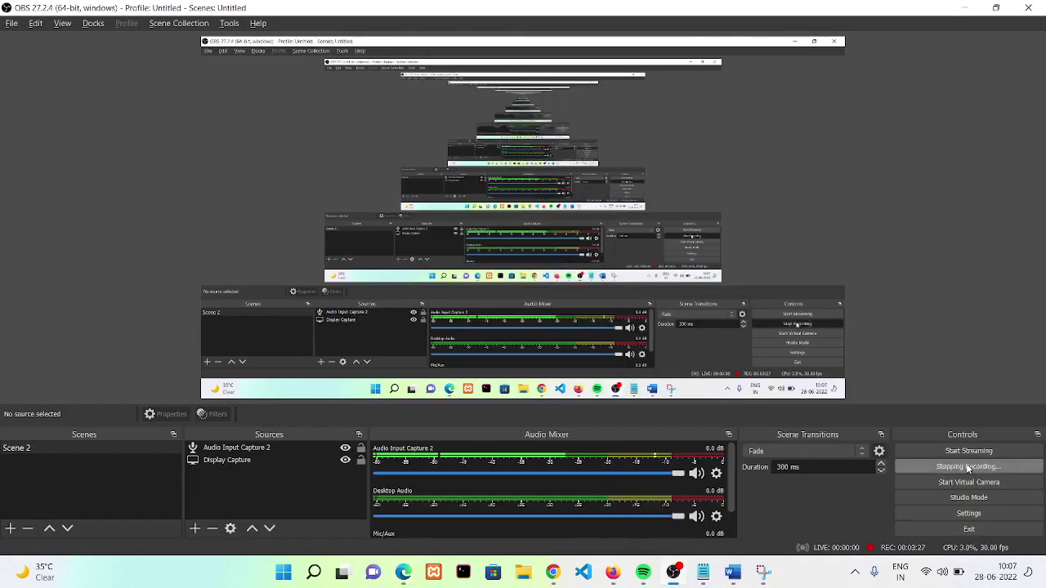